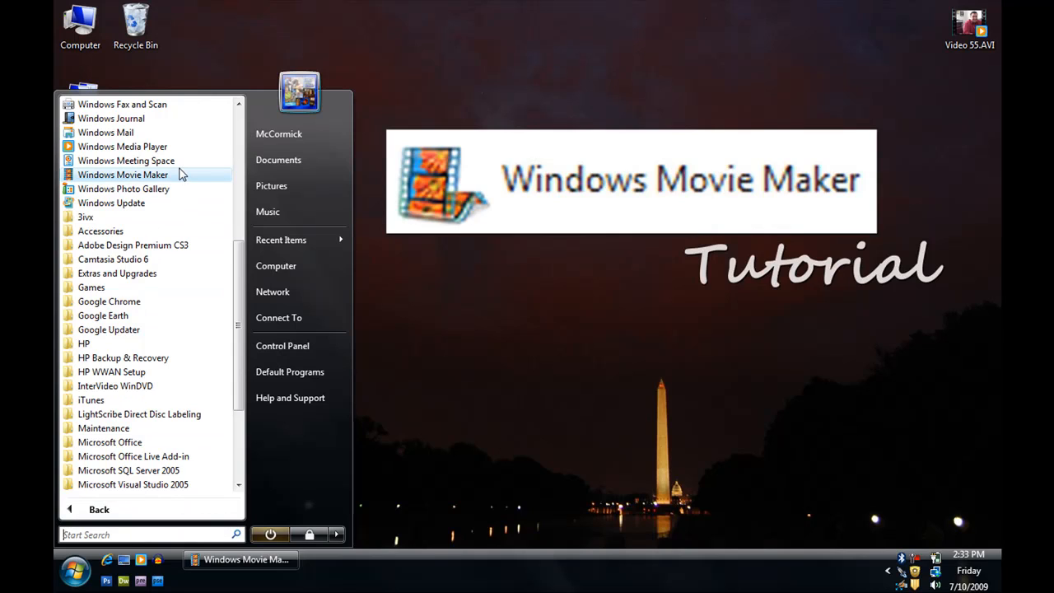
pyautogui.click(152, 232)
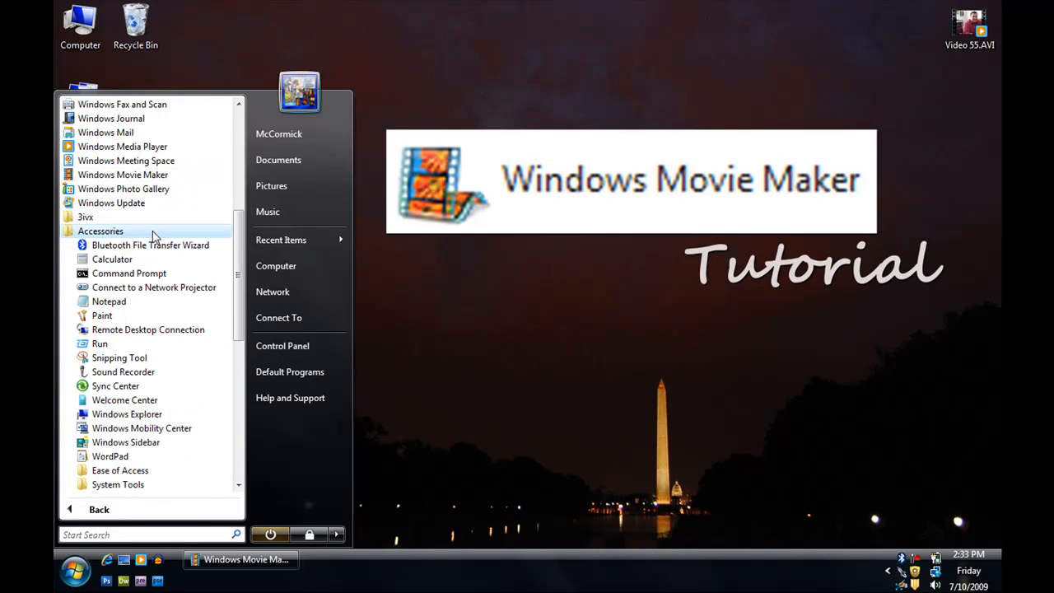
pyautogui.click(394, 433)
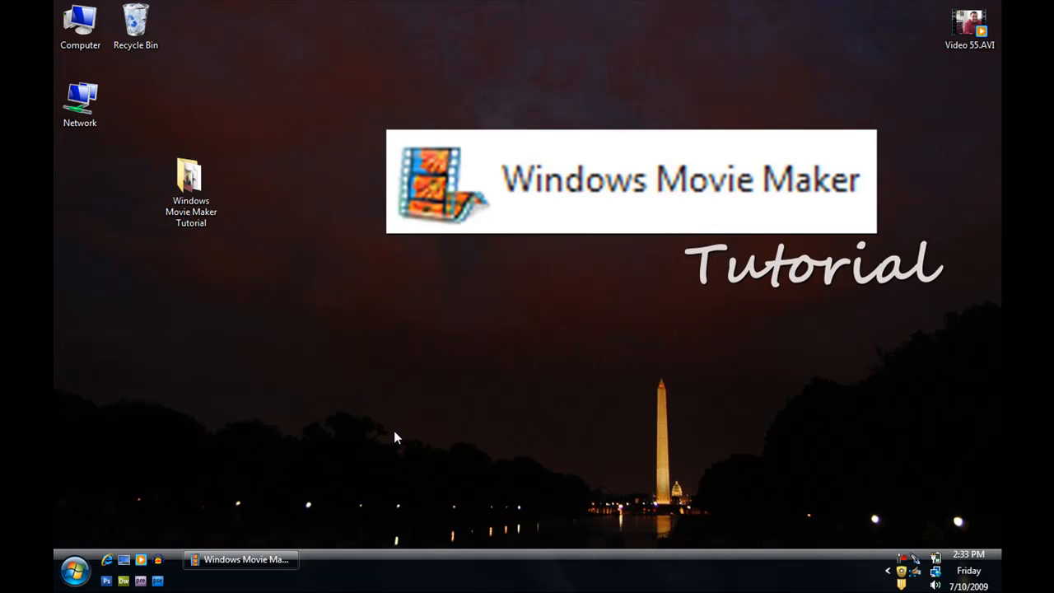
# - Switch to Windows Movie Maker, view the empty project as a timeline and return to the storyboard view
pyautogui.click(281, 563)
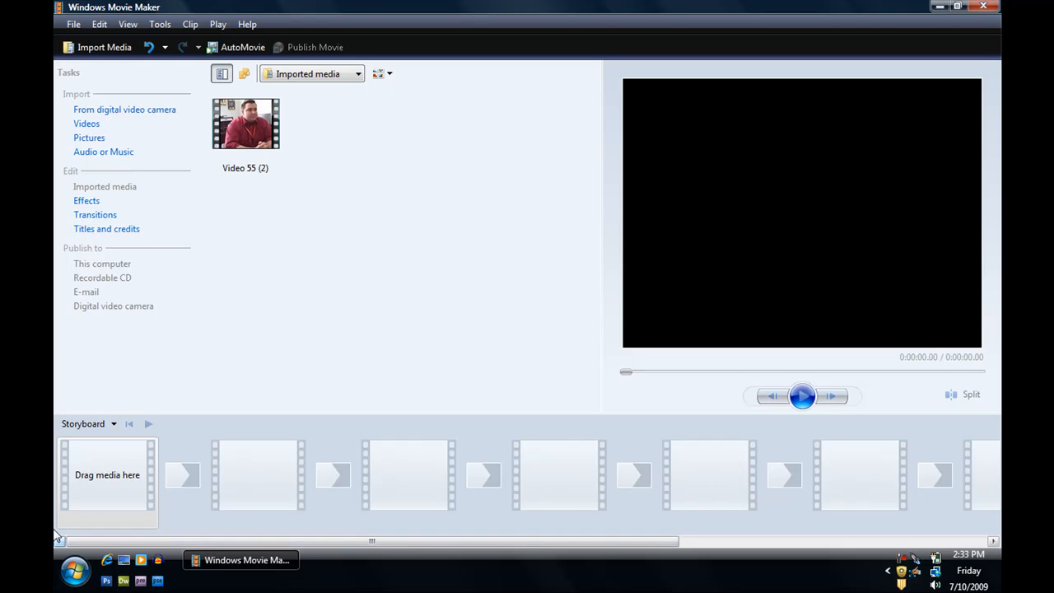
pyautogui.click(112, 423)
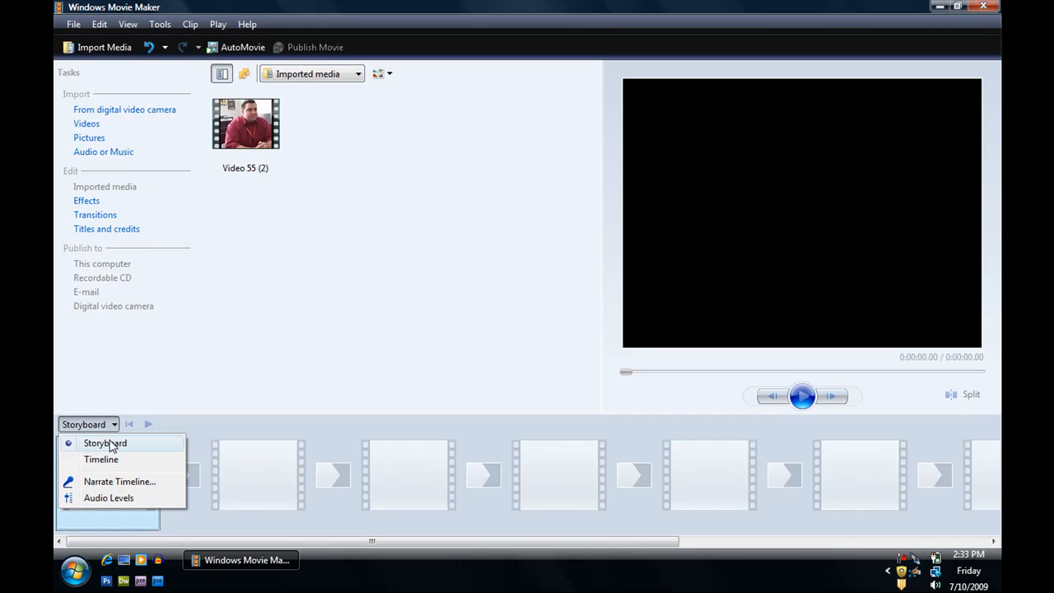
pyautogui.click(113, 462)
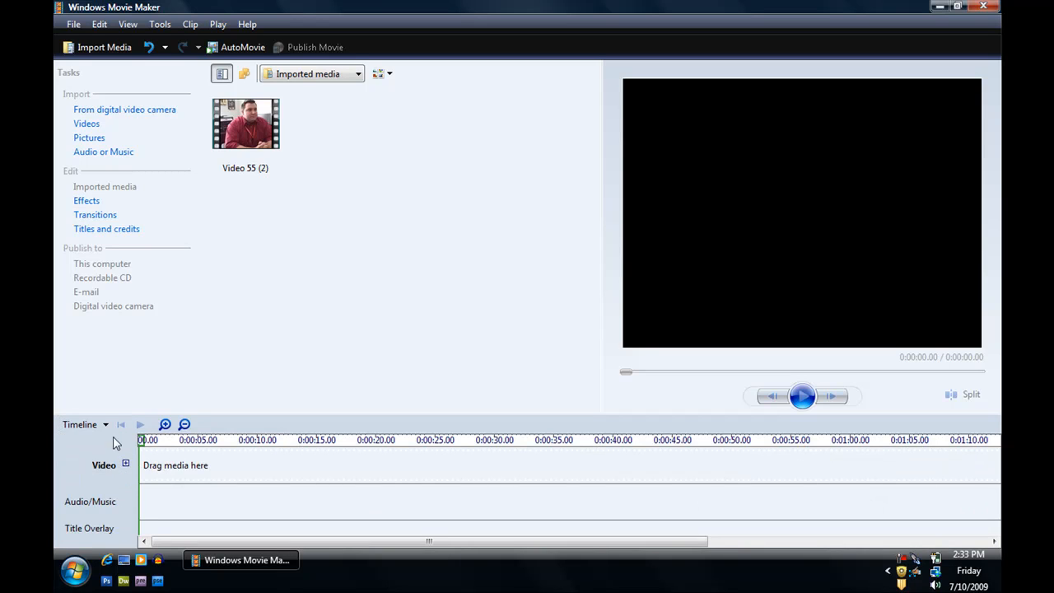
pyautogui.click(107, 425)
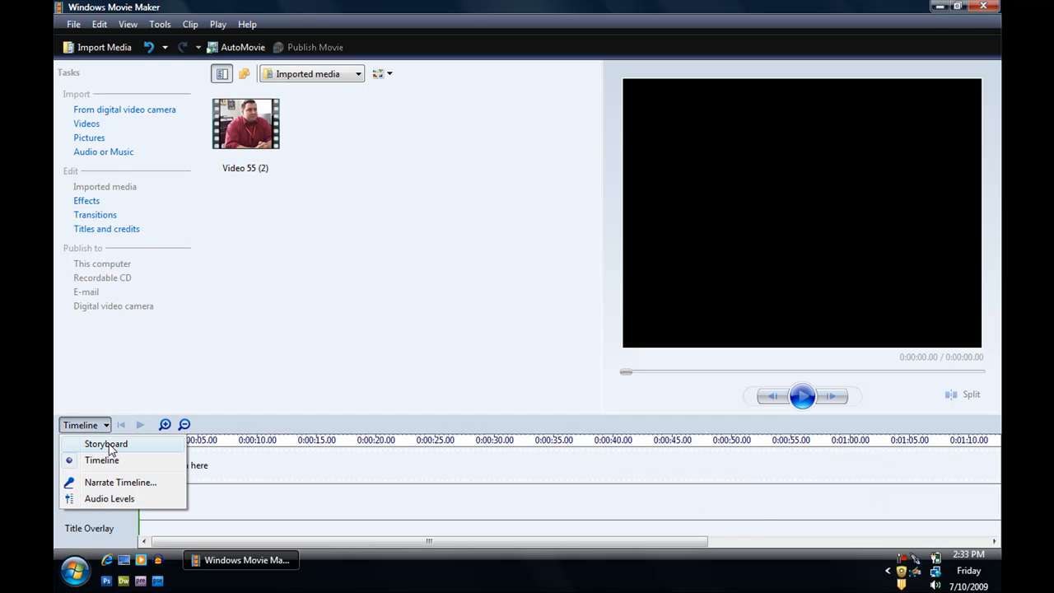
pyautogui.click(109, 448)
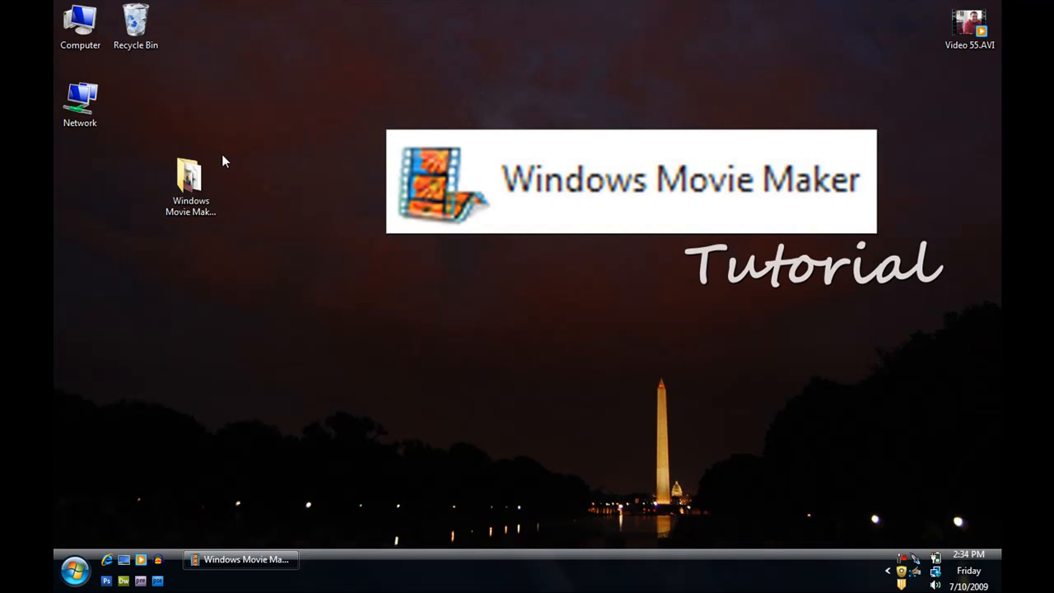
# - Look through the source files in the desktop folder "Windows Movie Maker Tutorial" and close it
pyautogui.doubleClick(196, 191)
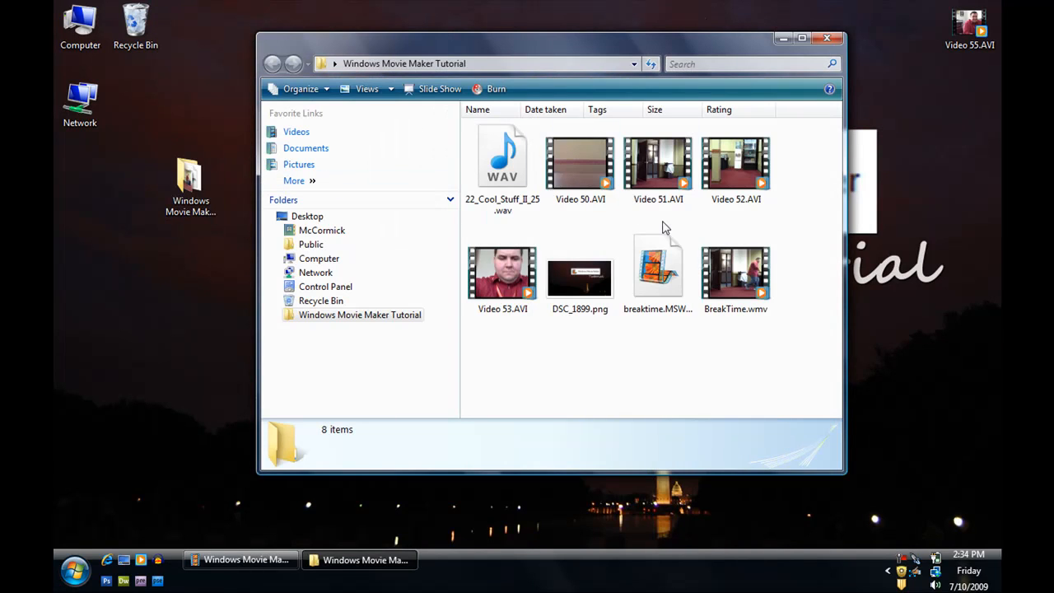
pyautogui.click(832, 39)
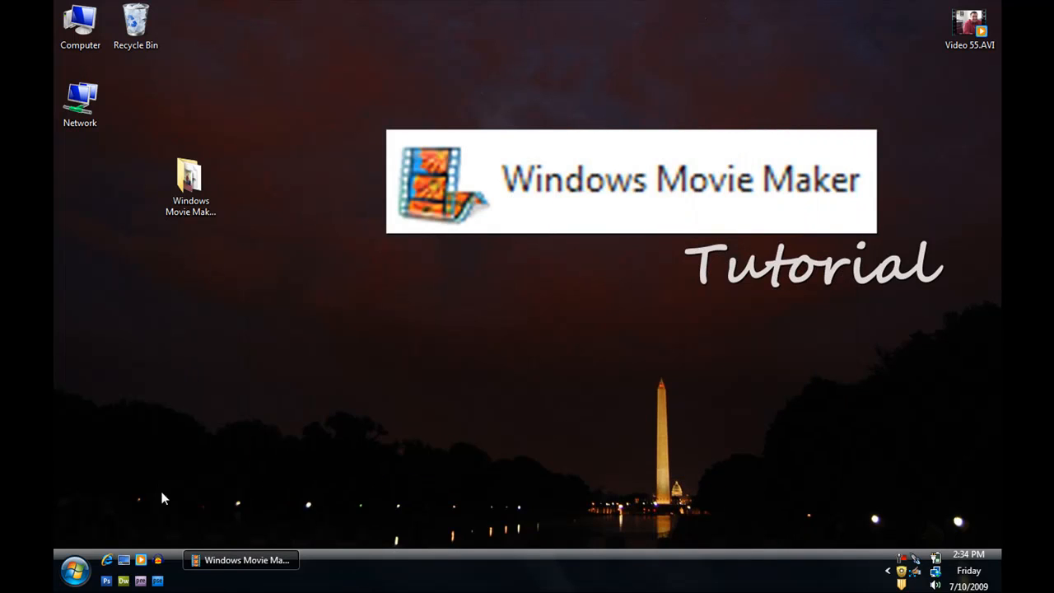
# - Switch back to Windows Movie Maker and import Video 55.AVI from the desktop
pyautogui.click(201, 559)
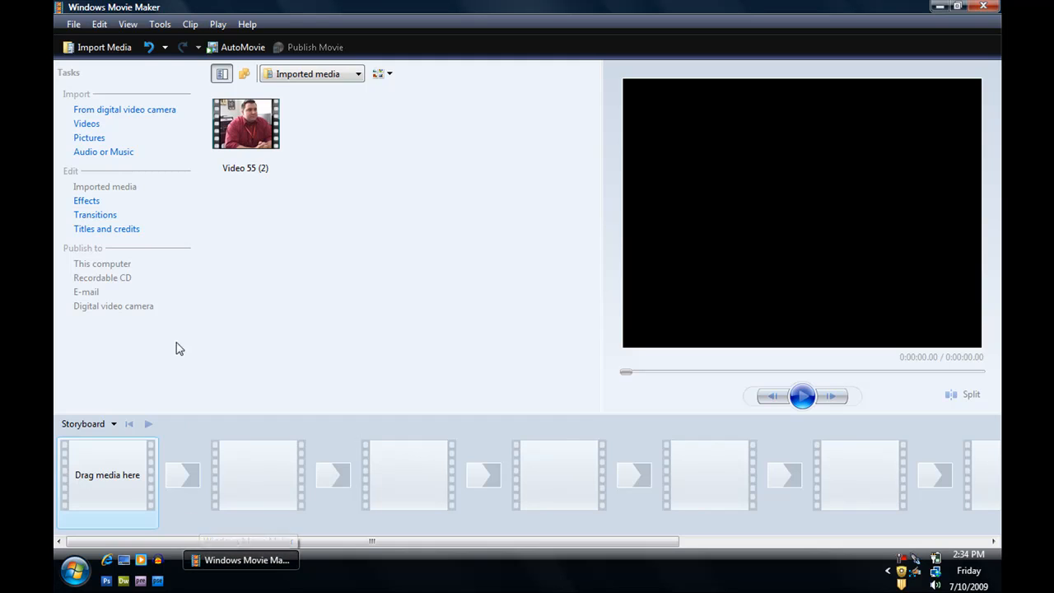
pyautogui.click(118, 48)
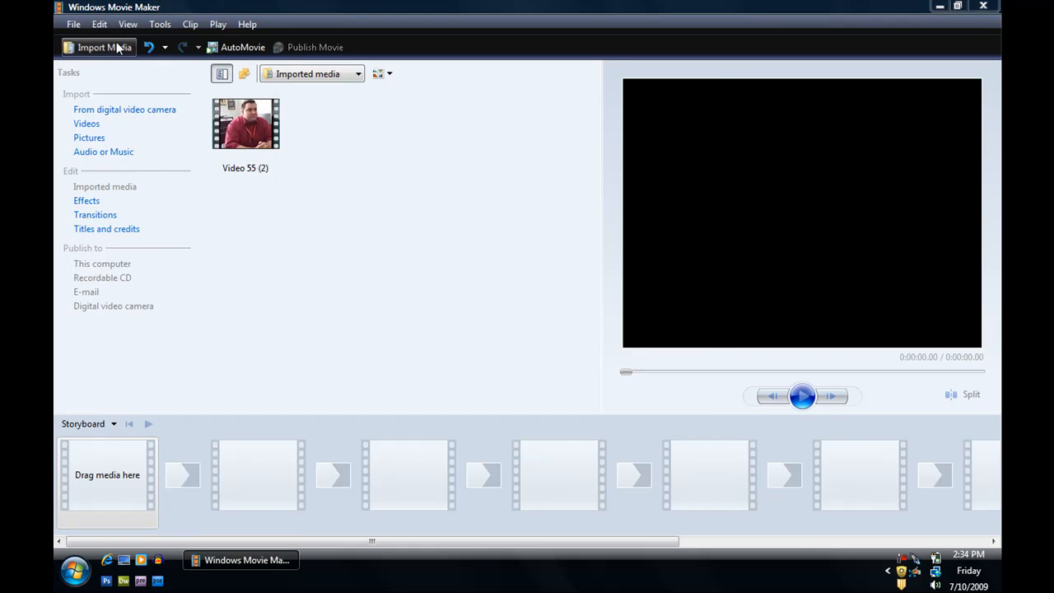
pyautogui.click(451, 195)
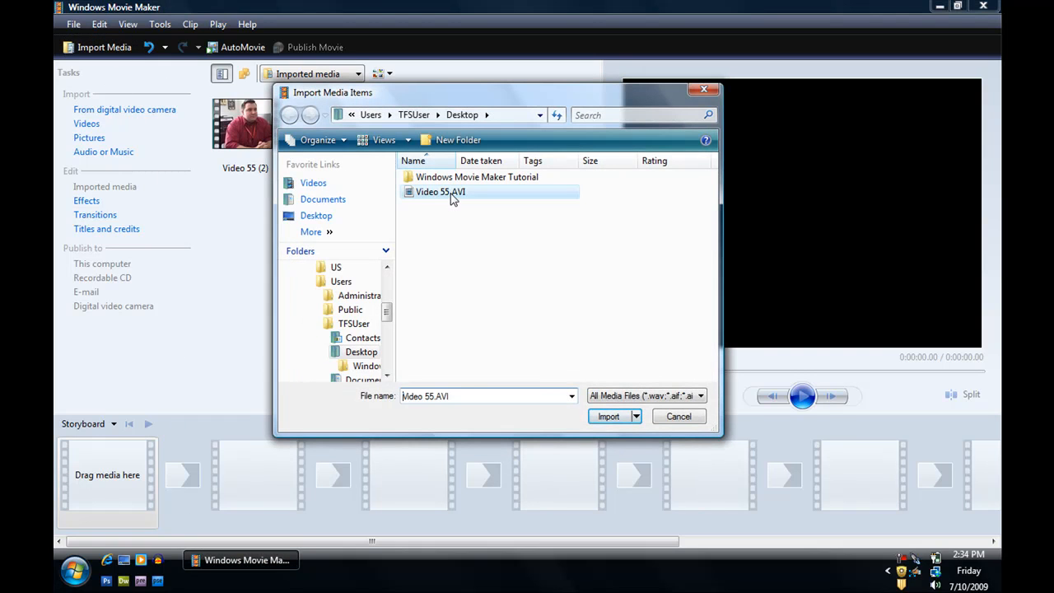
pyautogui.click(609, 417)
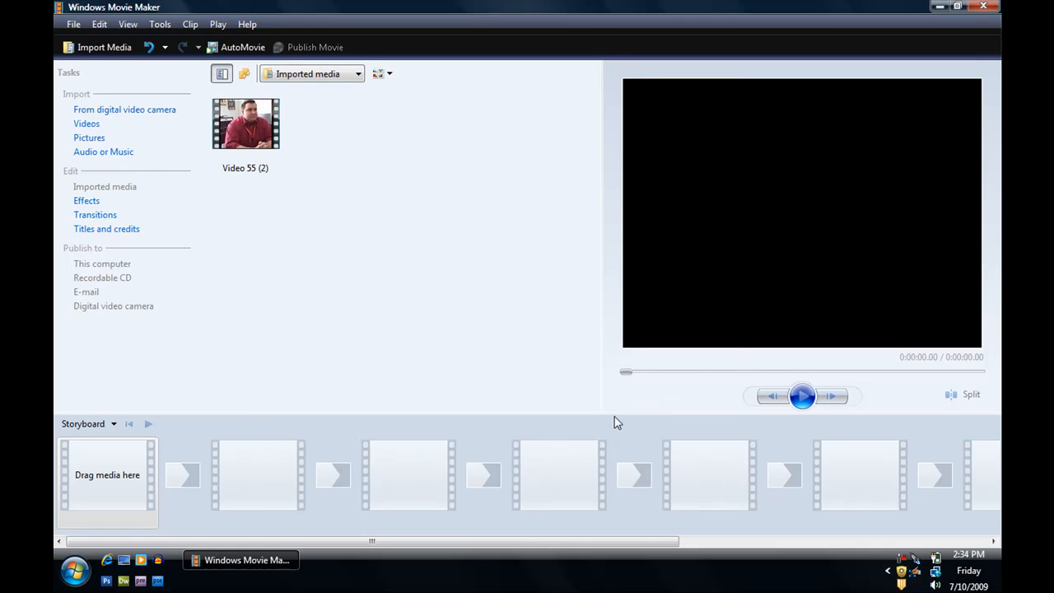
# - Preview the imported Video 55 (2) clip and split it at 0:00:35.23
pyautogui.click(254, 122)
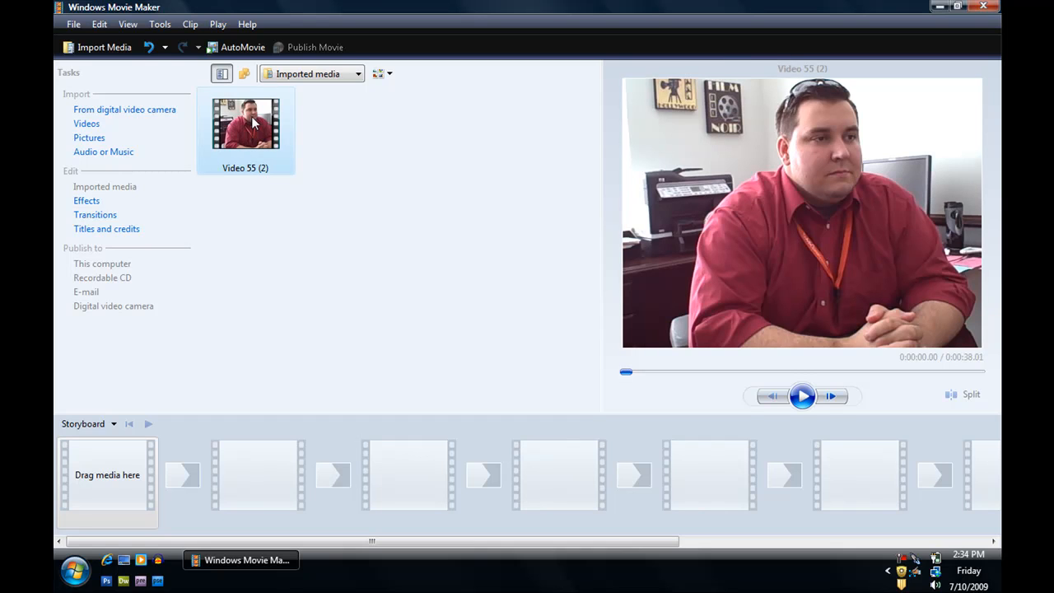
pyautogui.click(796, 401)
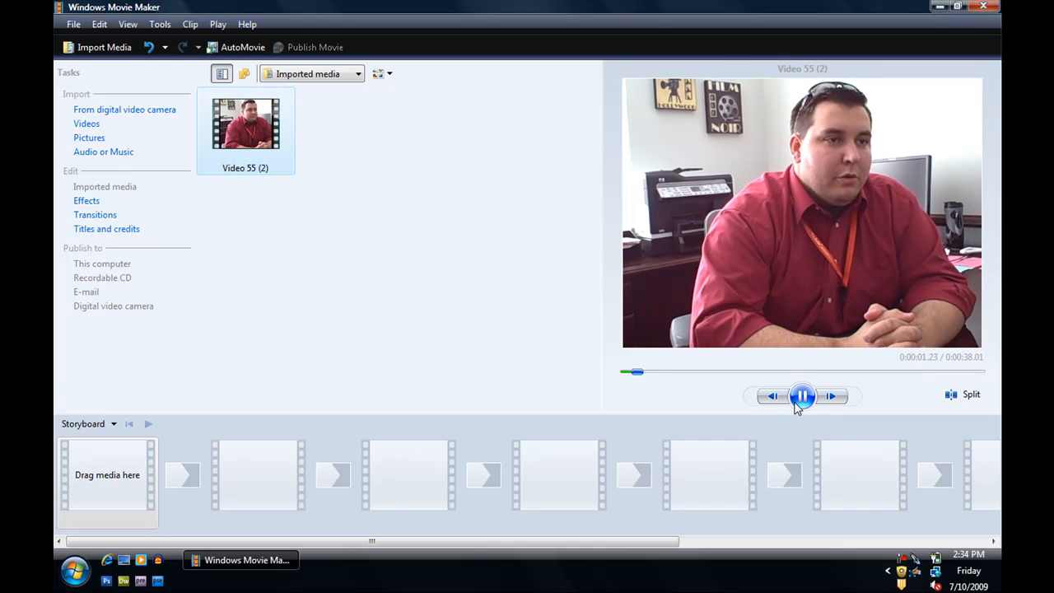
pyautogui.click(656, 373)
pyautogui.moveTo(656, 375); pyautogui.dragTo(953, 371)
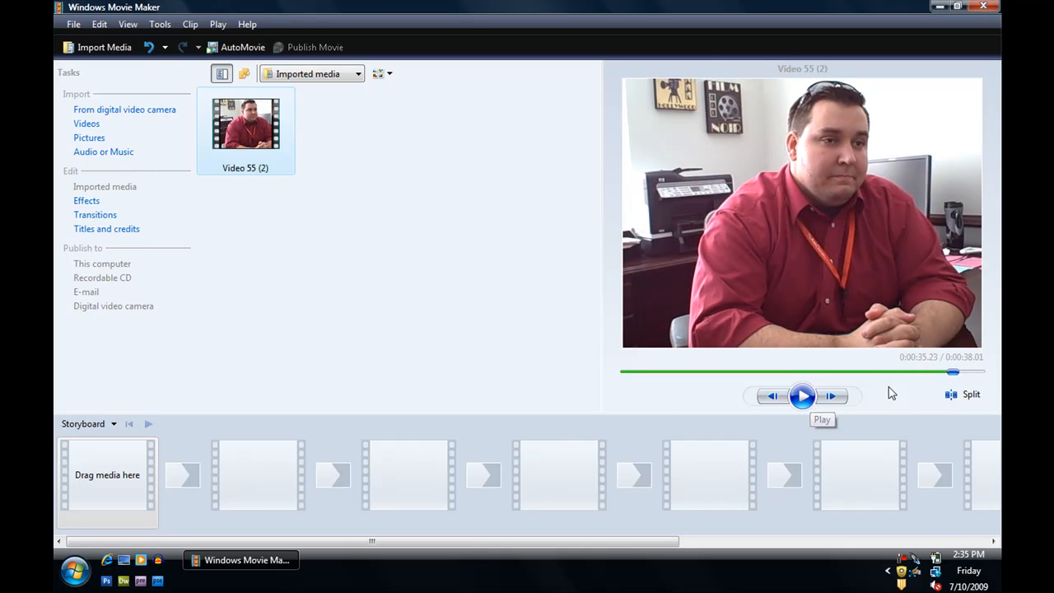
pyautogui.click(952, 396)
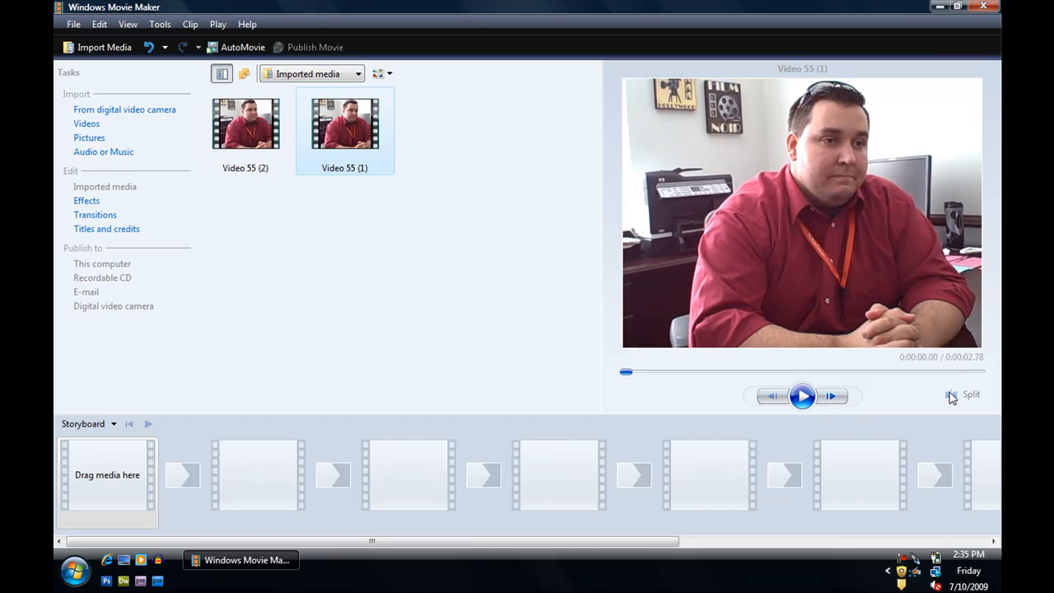
# - Preview the short split-off end piece and place the longer Video 55 (2) clip in the first storyboard slot
pyautogui.click(802, 396)
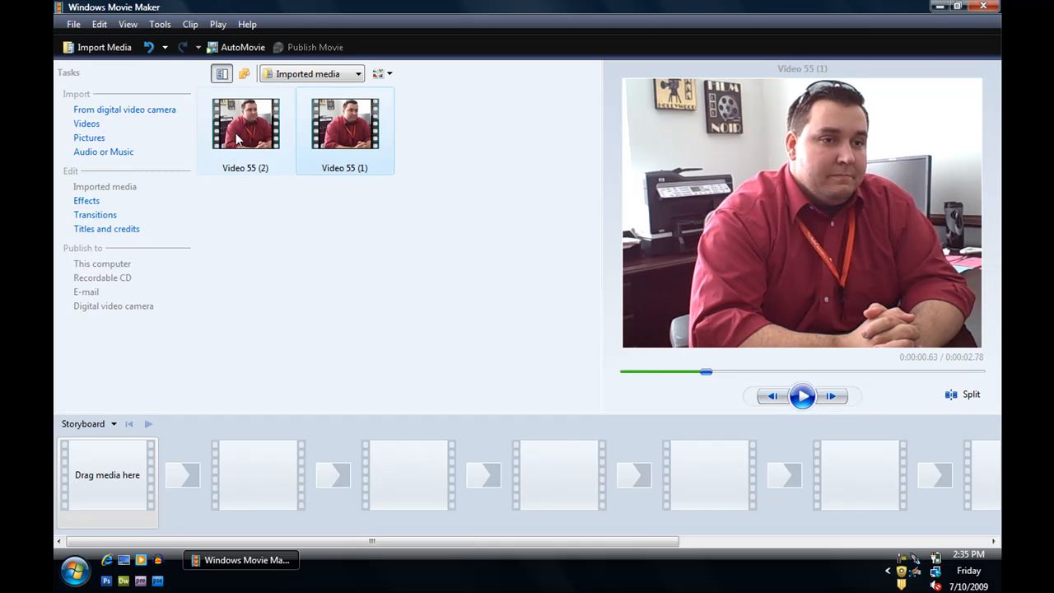
pyautogui.click(238, 139)
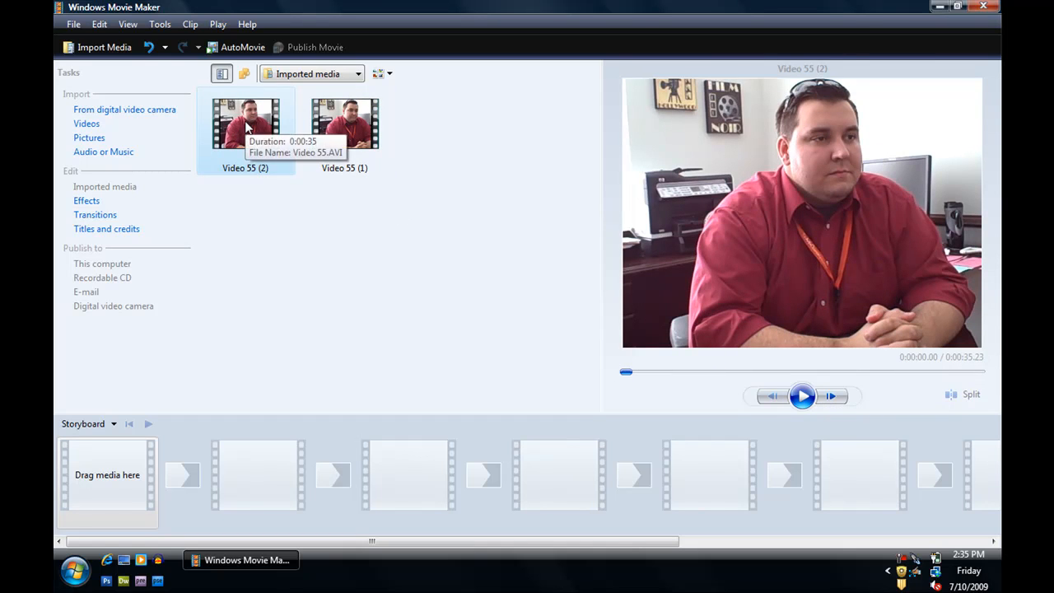
pyautogui.moveTo(246, 126); pyautogui.dragTo(116, 483)
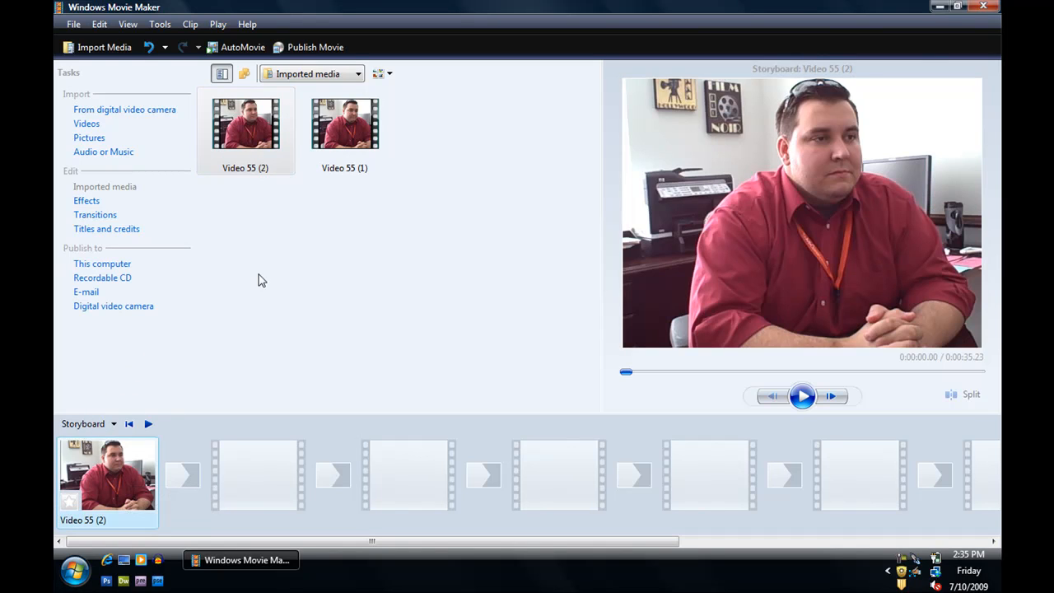
# - Create a title at the beginning of the movie with the text "Integrating Videos"
pyautogui.click(126, 231)
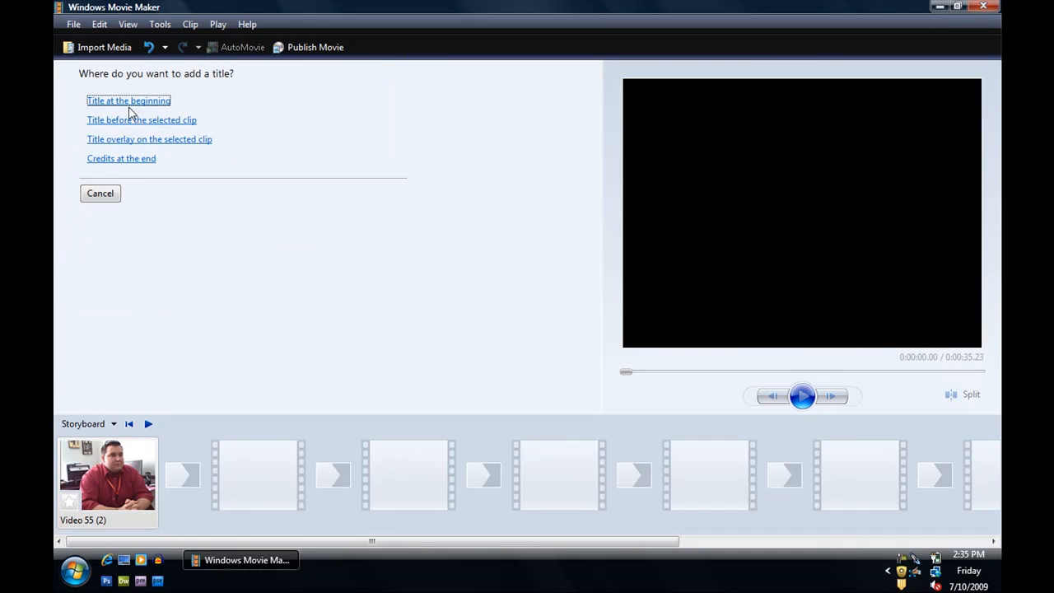
pyautogui.click(130, 103)
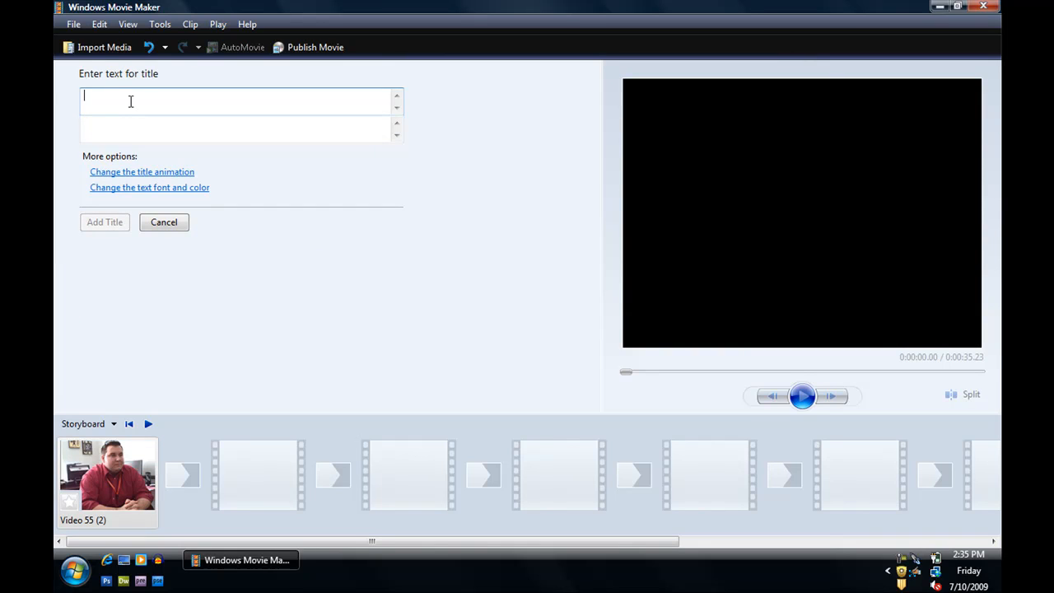
pyautogui.write('Integrating Videos')
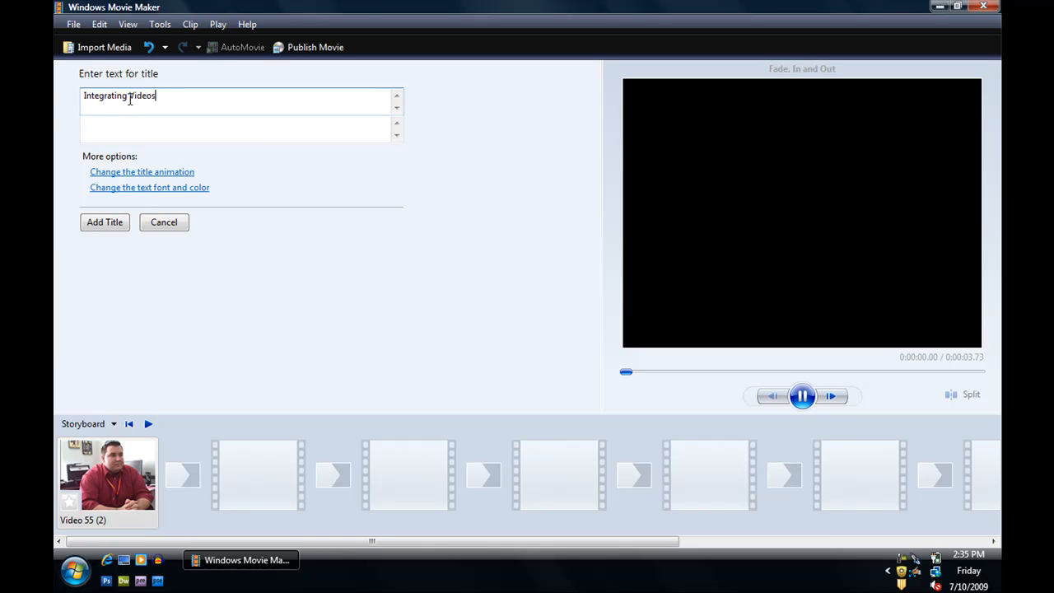
# - Set the opening title's text color to red and its position to right-aligned
pyautogui.click(132, 188)
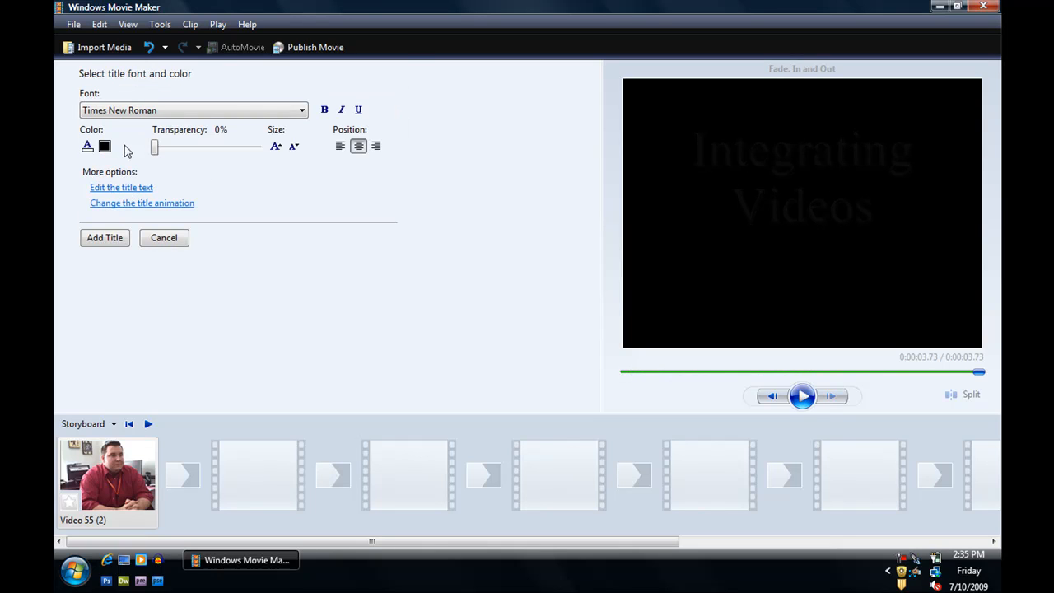
pyautogui.click(87, 147)
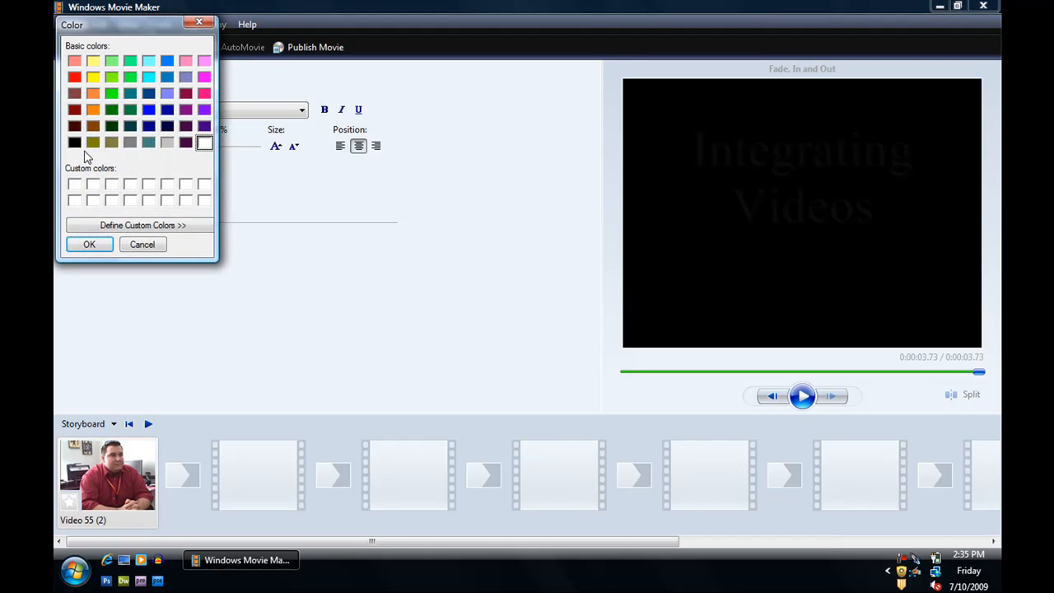
pyautogui.click(74, 109)
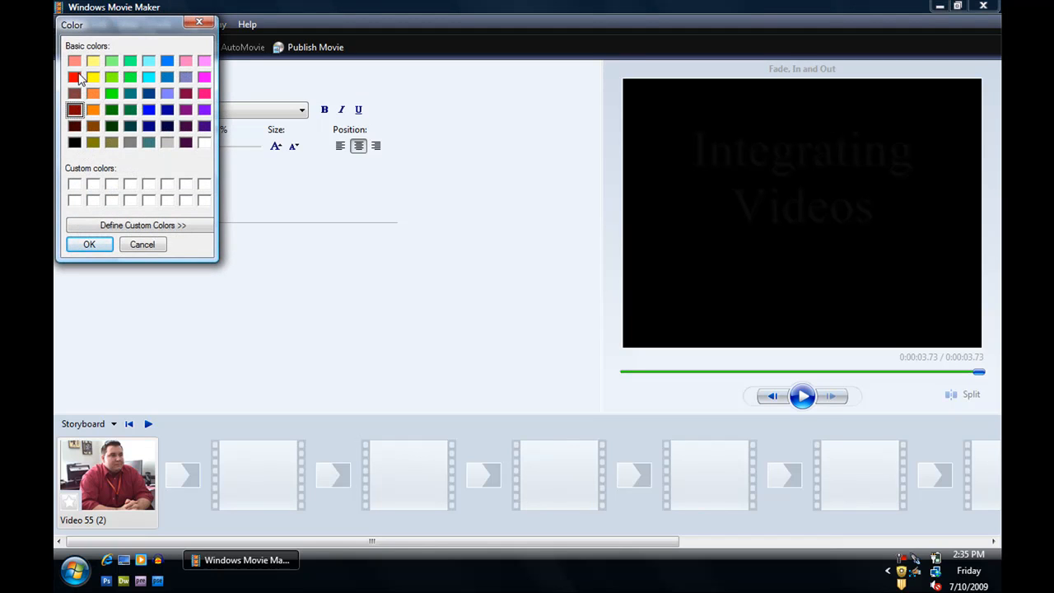
pyautogui.click(74, 77)
pyautogui.click(87, 244)
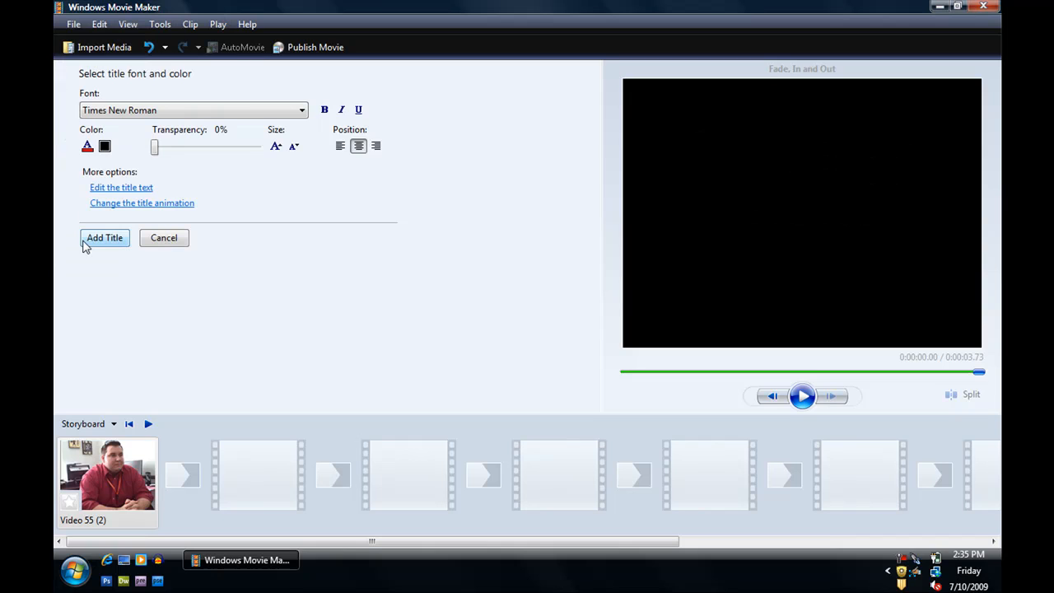
# - Set the opening title's text color to white and add the title to the storyboard
pyautogui.click(88, 146)
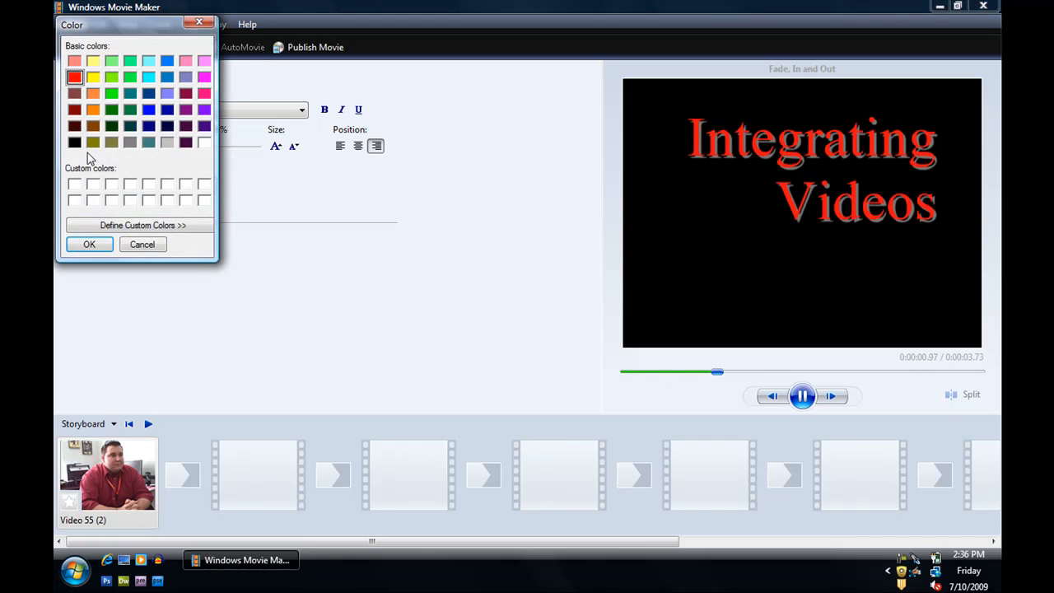
pyautogui.click(204, 143)
pyautogui.click(89, 245)
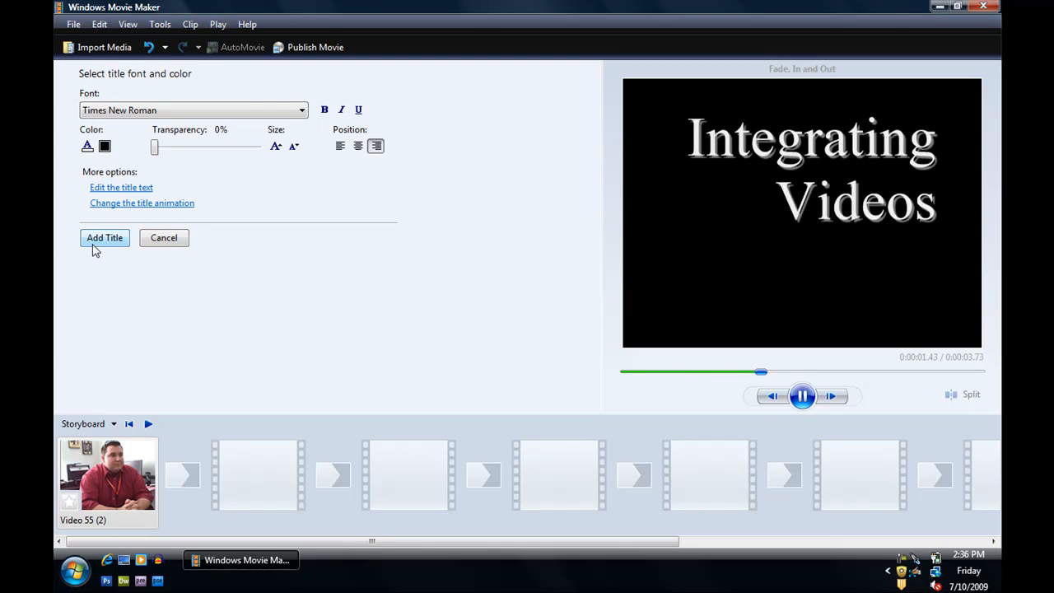
pyautogui.click(103, 238)
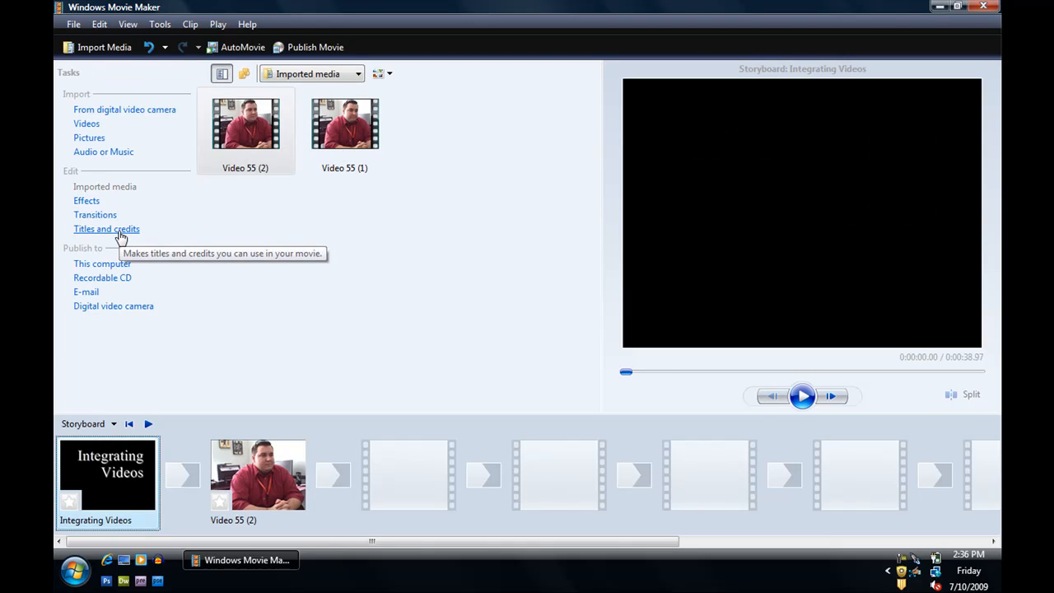
# - Add credits at the end with the heading "Integrating Videos" and the line "a short tutorial by" plus the author's name
pyautogui.click(118, 235)
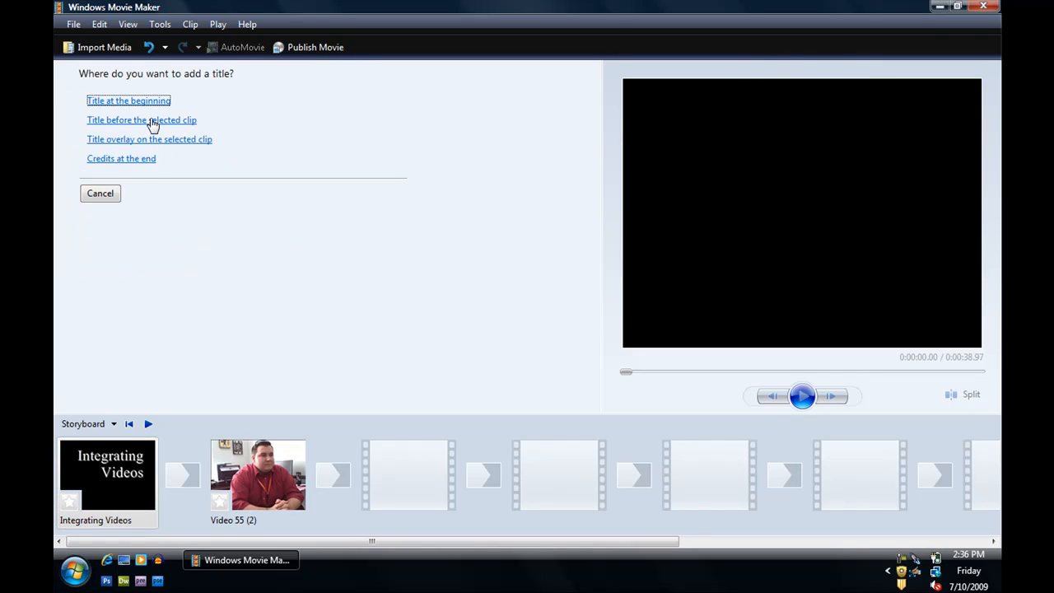
pyautogui.click(145, 159)
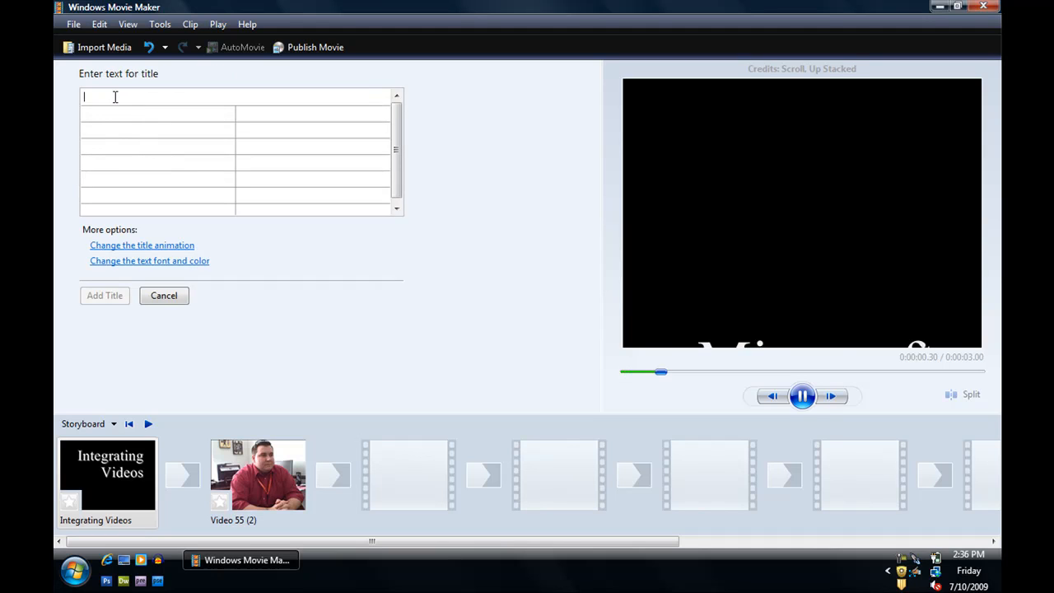
pyautogui.write('Integrating Videos')
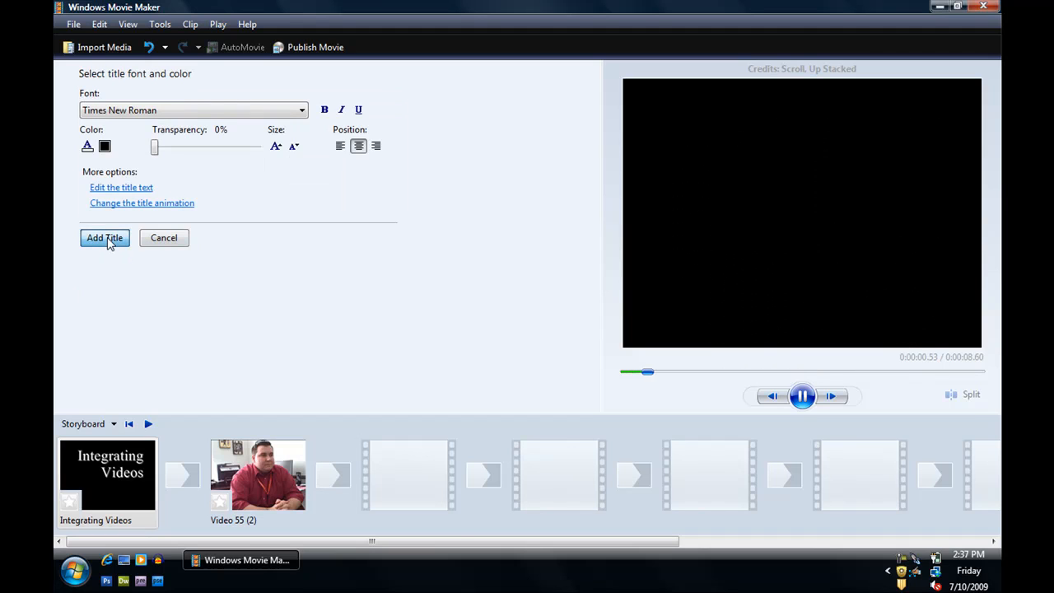
pyautogui.click(105, 238)
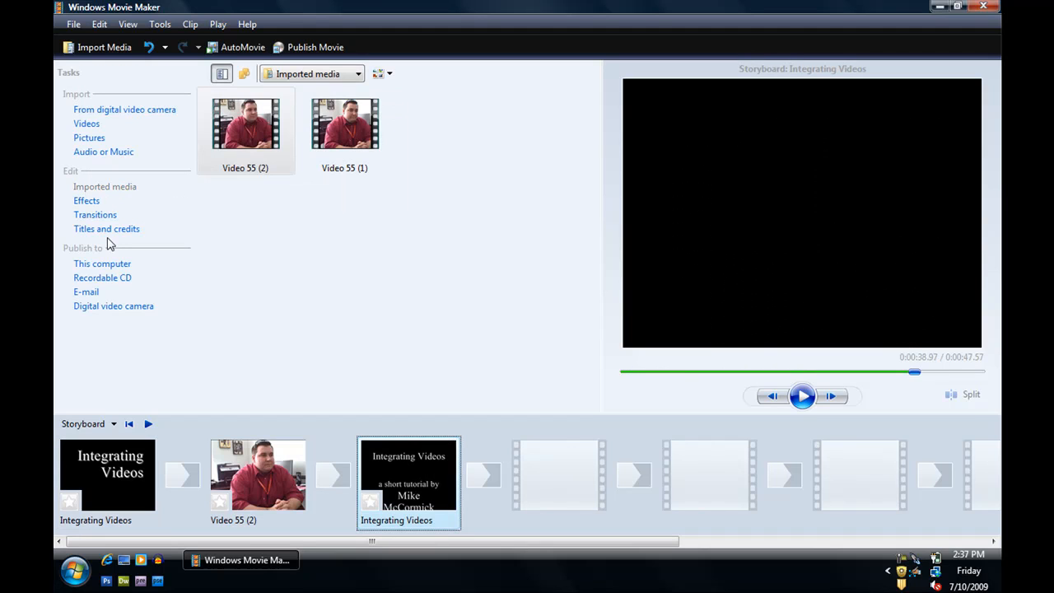
# - Save the project as "Integraing Videos.MSWMM" in the Windows Movie Maker Tutorial folder
pyautogui.click(409, 264)
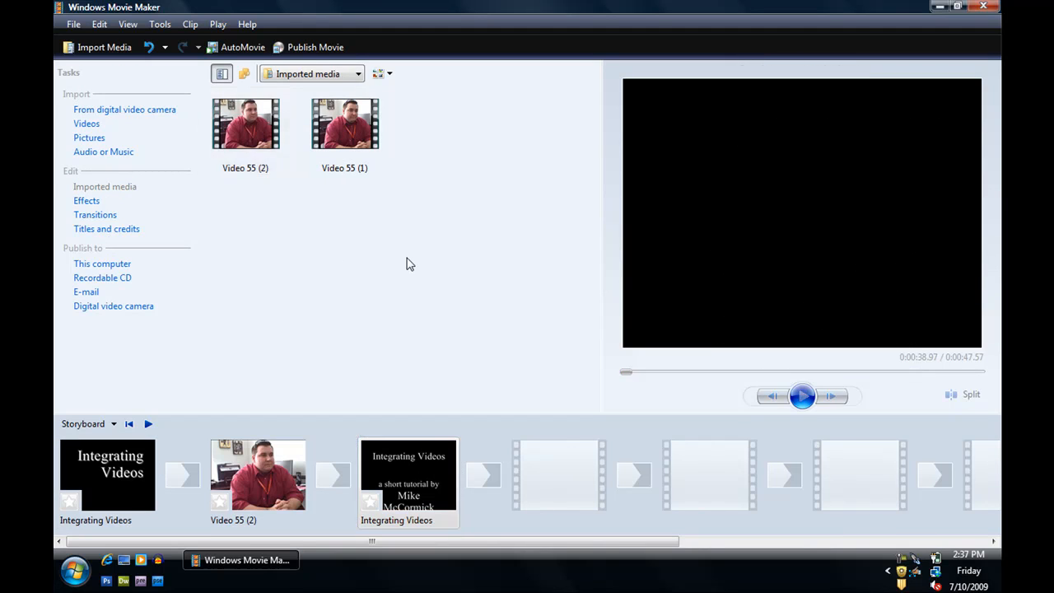
pyautogui.click(74, 24)
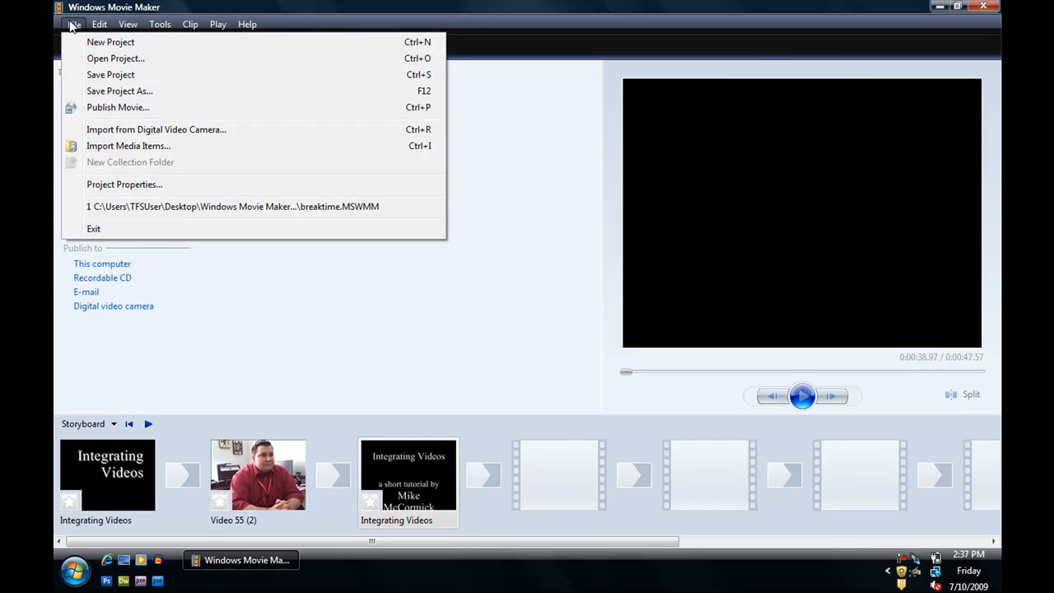
pyautogui.click(99, 92)
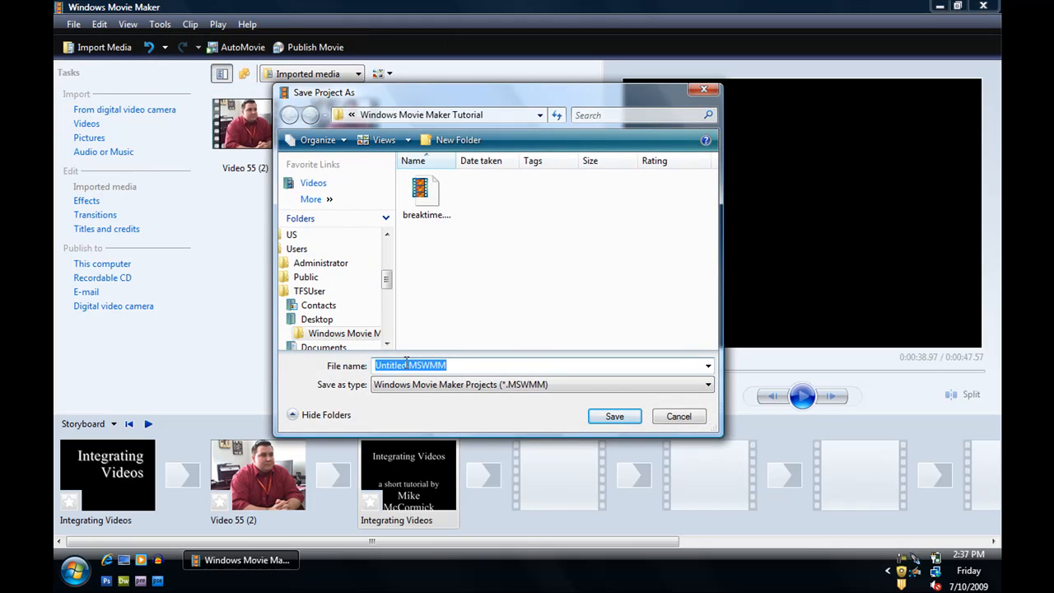
pyautogui.moveTo(406, 362); pyautogui.dragTo(354, 365)
pyautogui.write('Integr')
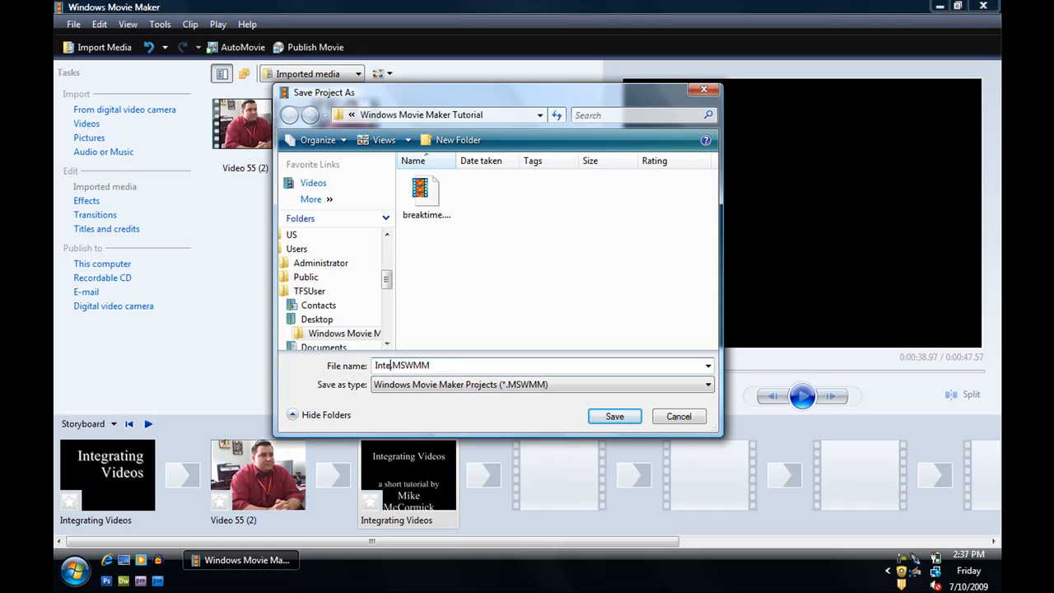
pyautogui.write('aing Videos')
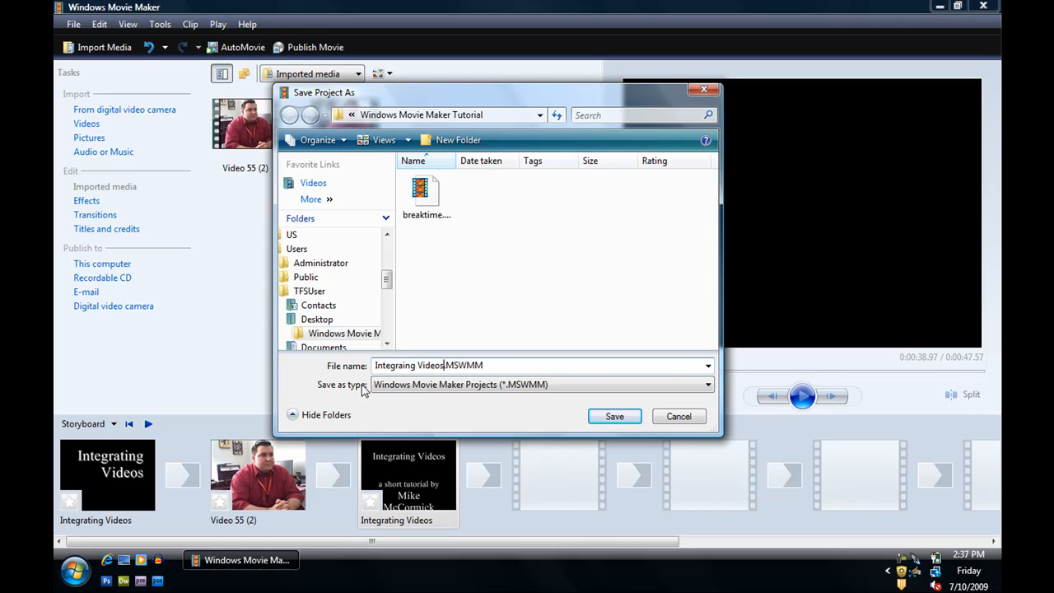
pyautogui.click(624, 414)
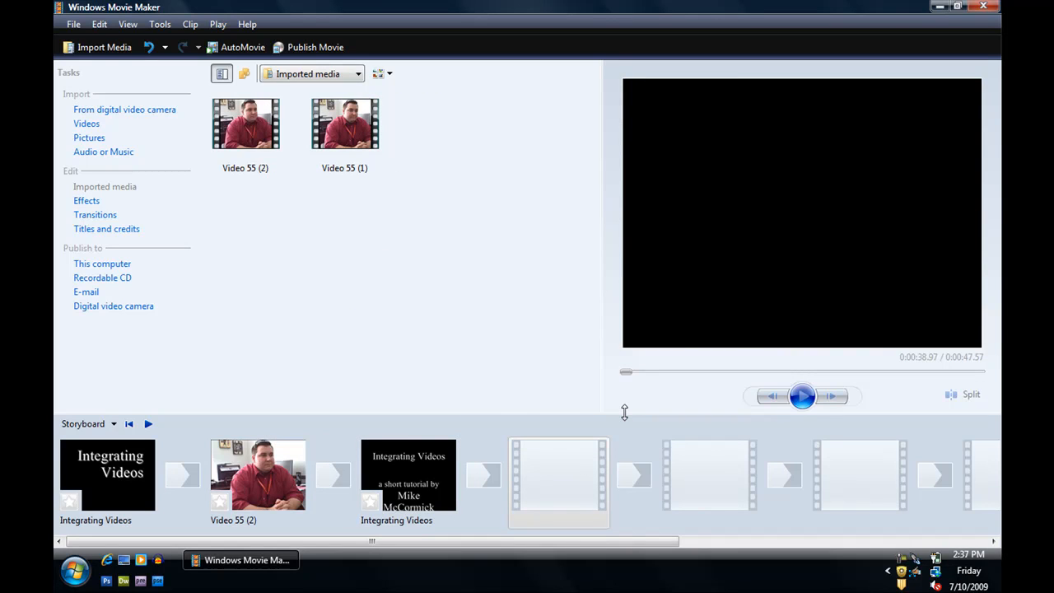
# - Publish the movie to this computer in the desktop's Windows Movie Maker Tutorial folder, using the best quality for playback setting
pyautogui.click(313, 48)
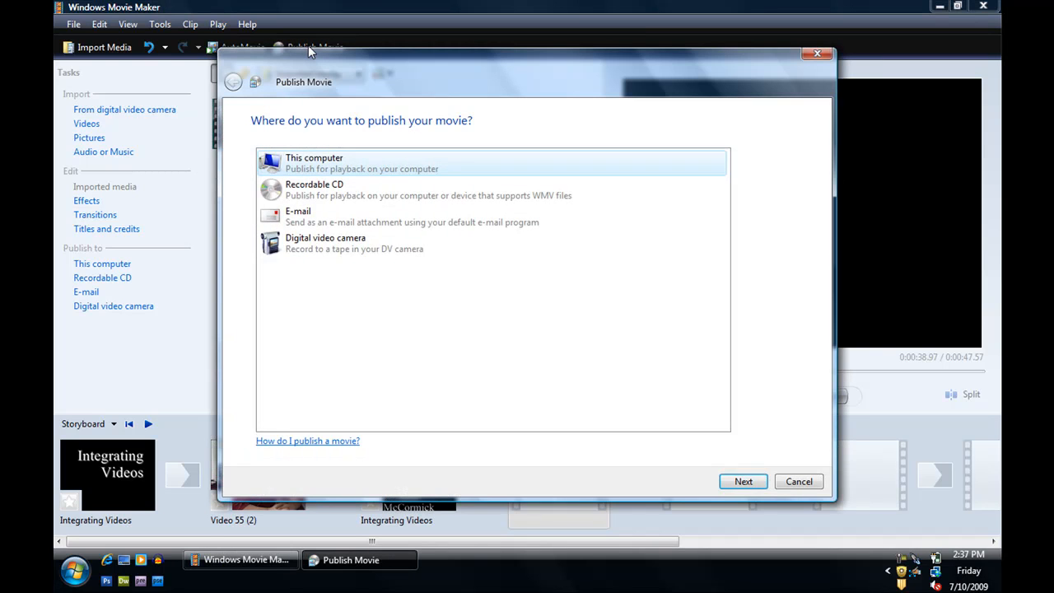
pyautogui.click(744, 481)
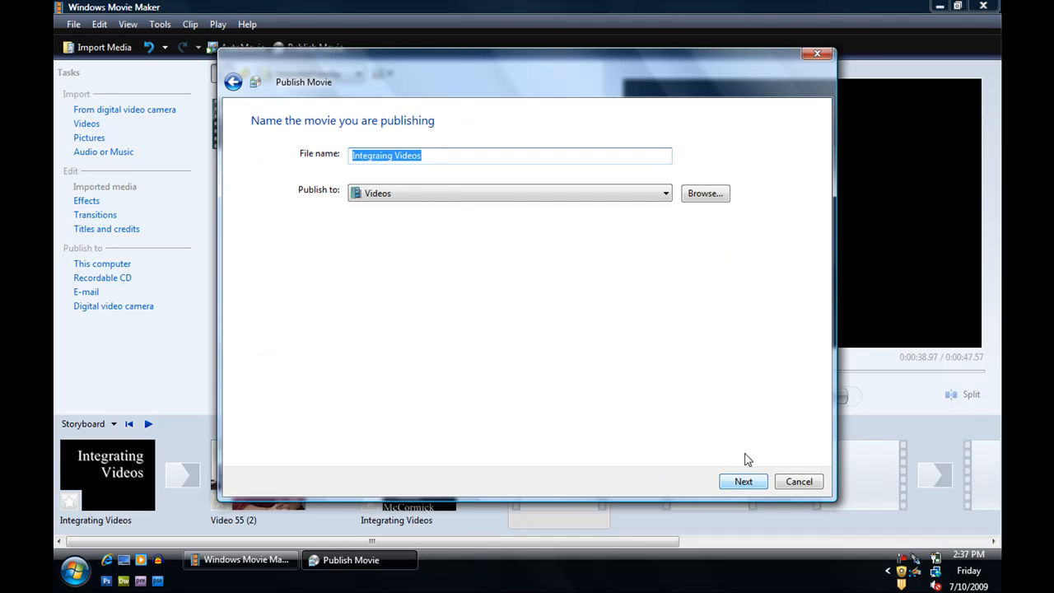
pyautogui.click(702, 195)
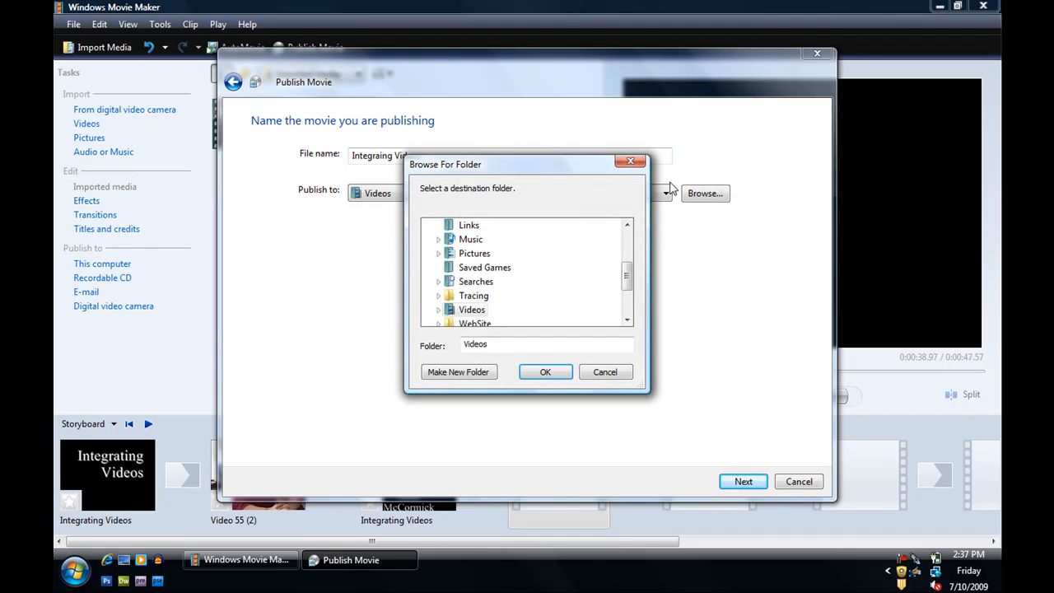
pyautogui.scroll(-2, 494, 288)
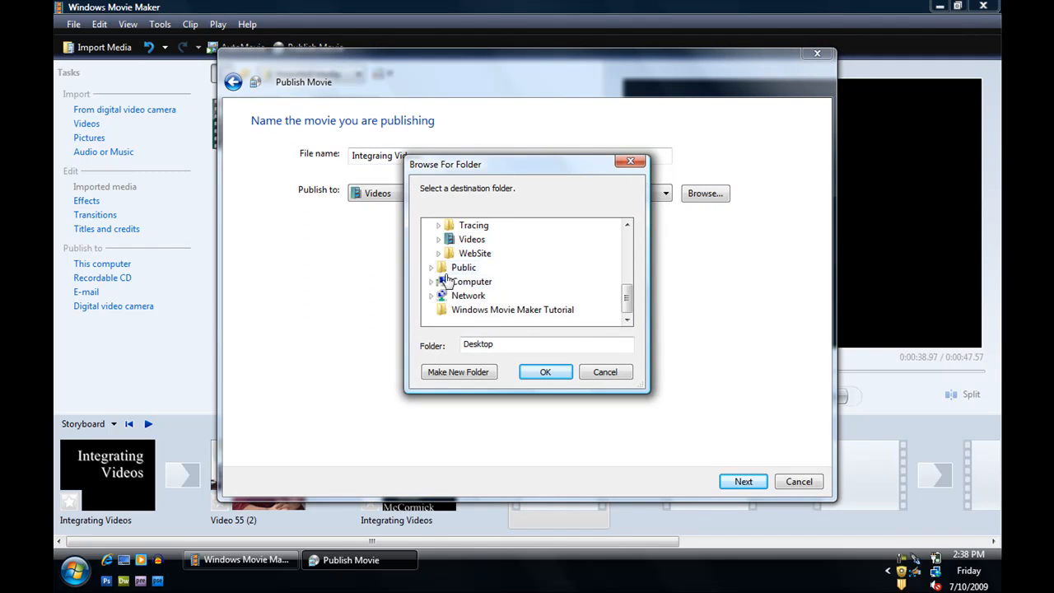
pyautogui.click(495, 310)
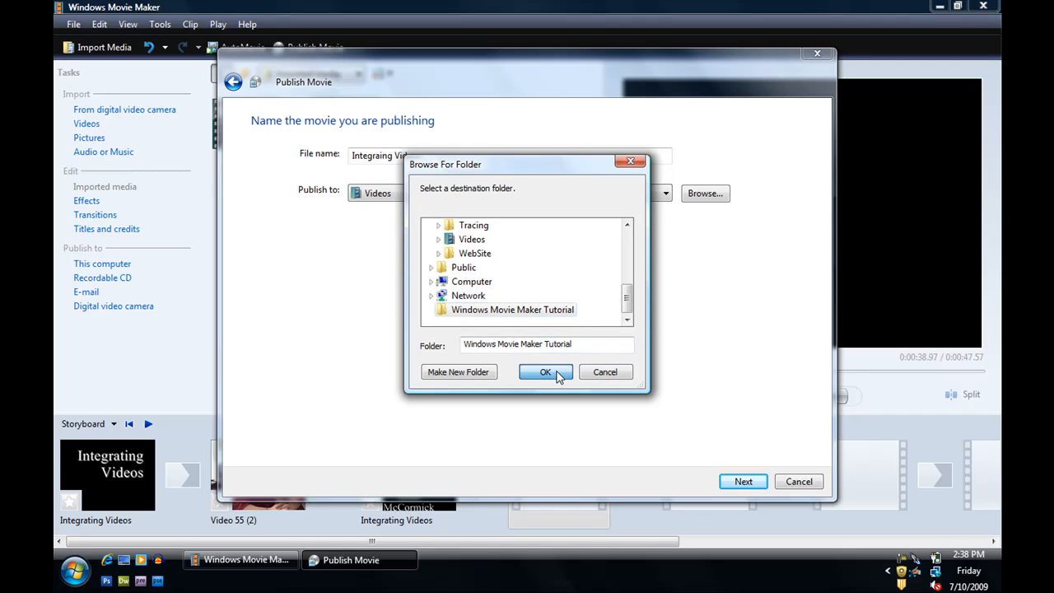
pyautogui.click(546, 372)
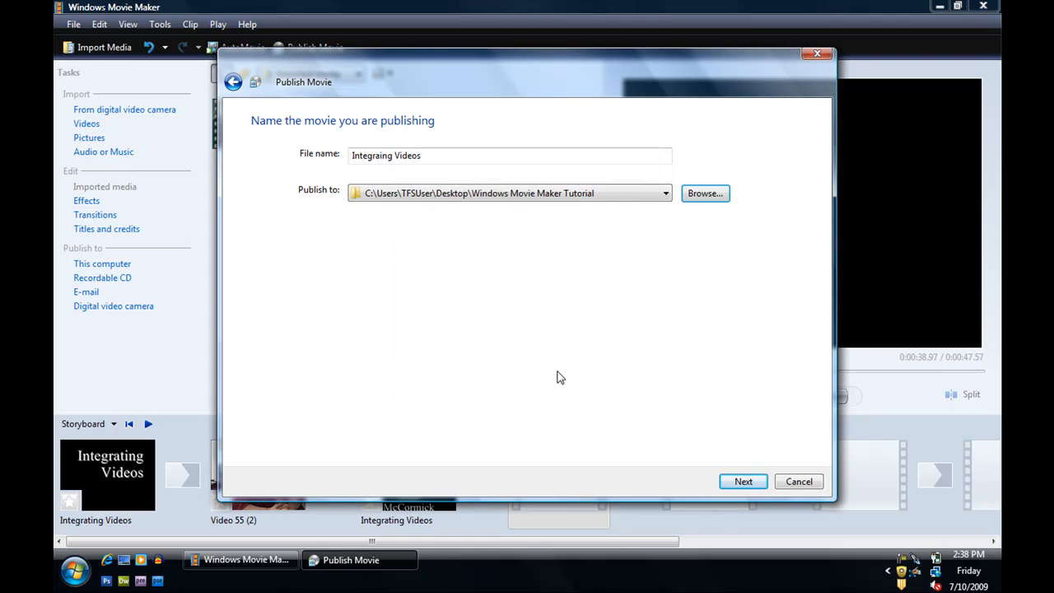
pyautogui.click(742, 481)
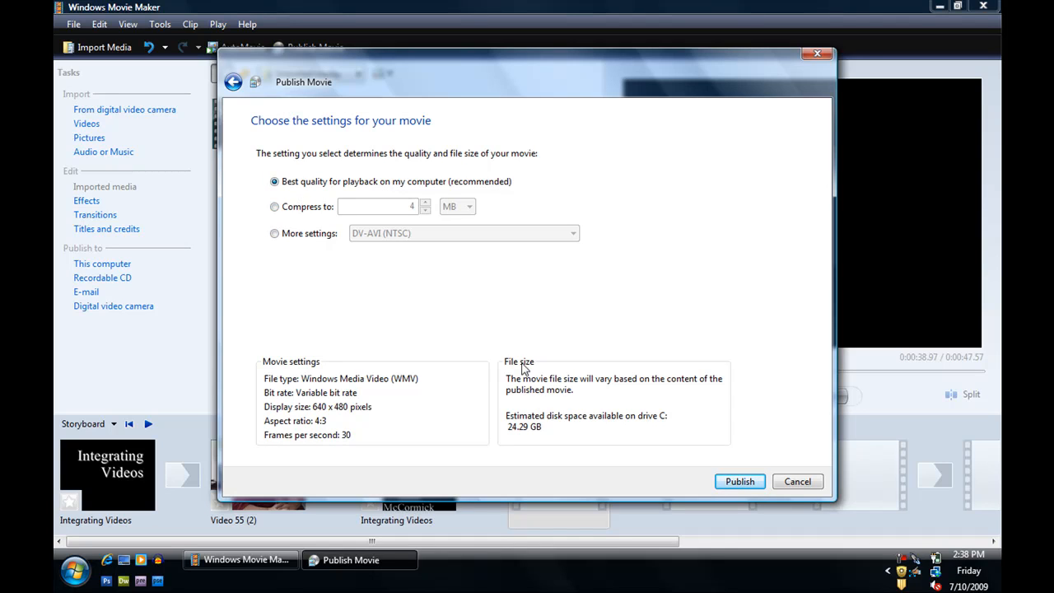
pyautogui.click(740, 482)
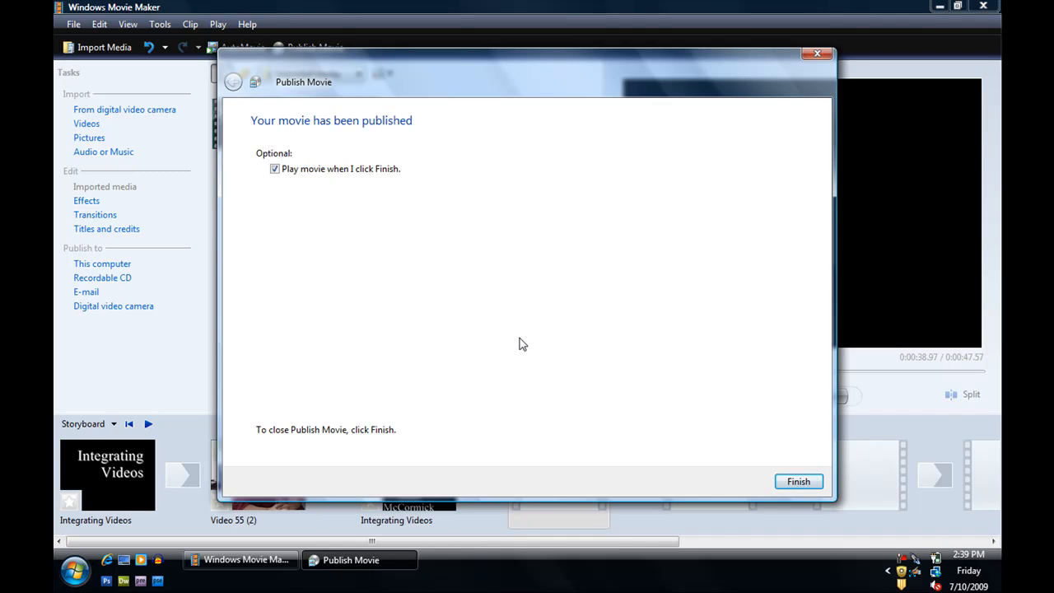
# - Finish publishing with movie playback enabled and view the published movie full screen in Windows Media Player
pyautogui.click(799, 483)
pyautogui.click(806, 484)
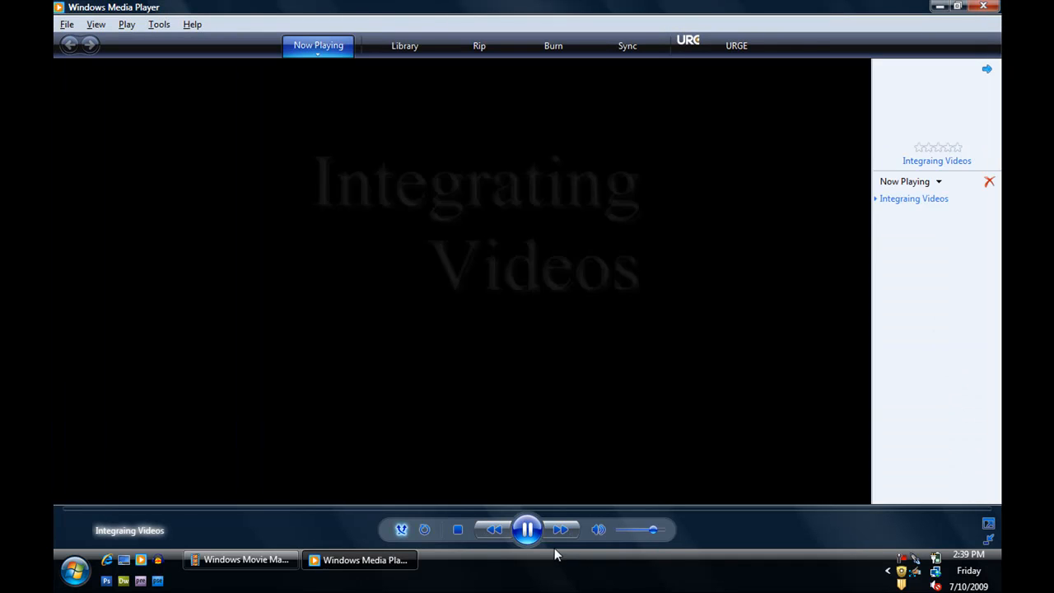
pyautogui.click(988, 523)
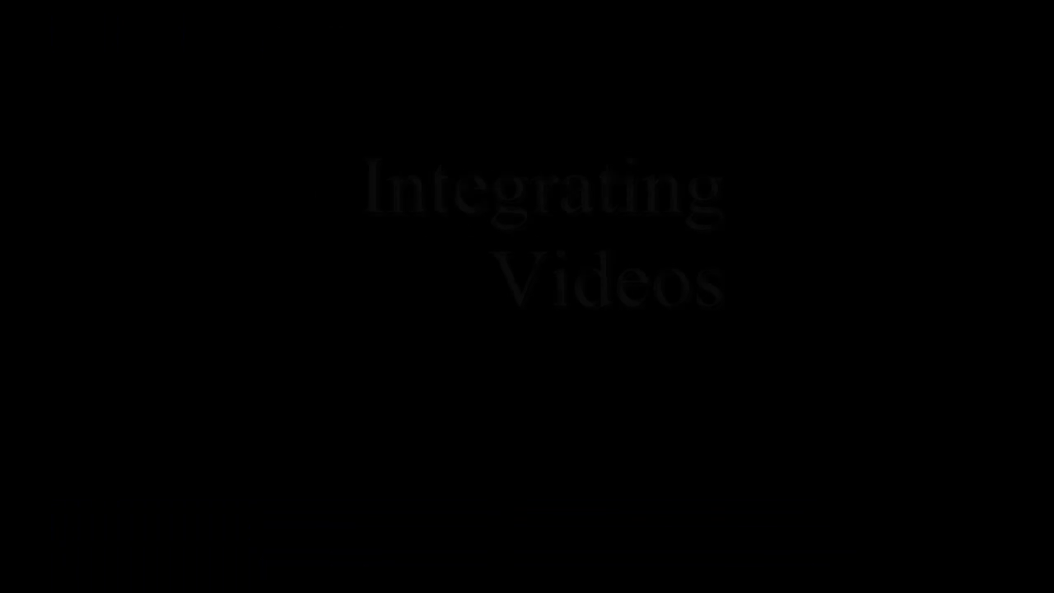